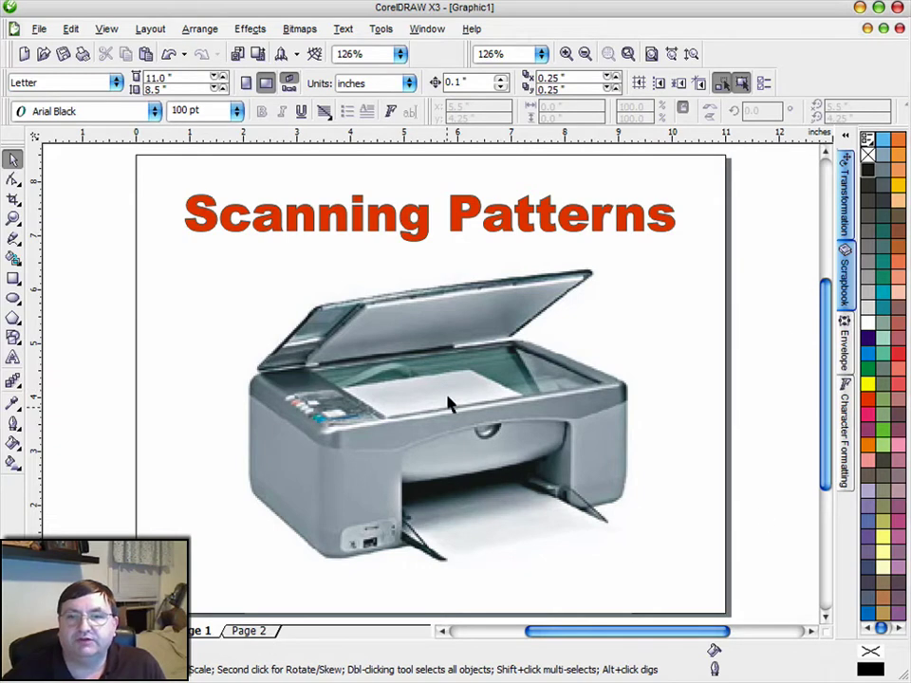
- On Page 2, drag the red TIME heading up toward the IrfanView web address, then deselect it
left_click(249, 631)
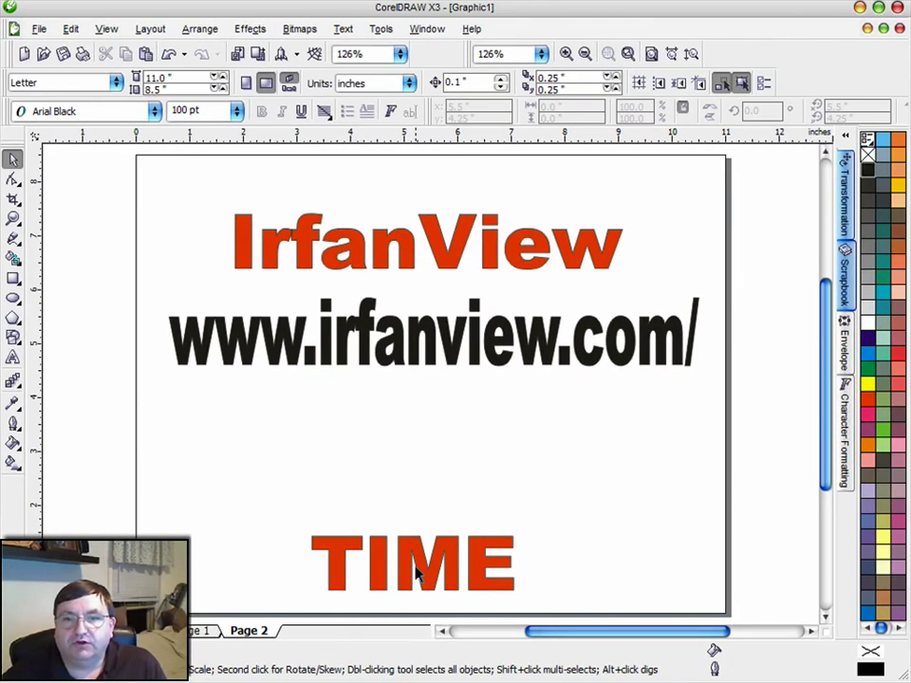
left_click_drag(417, 574, 421, 509)
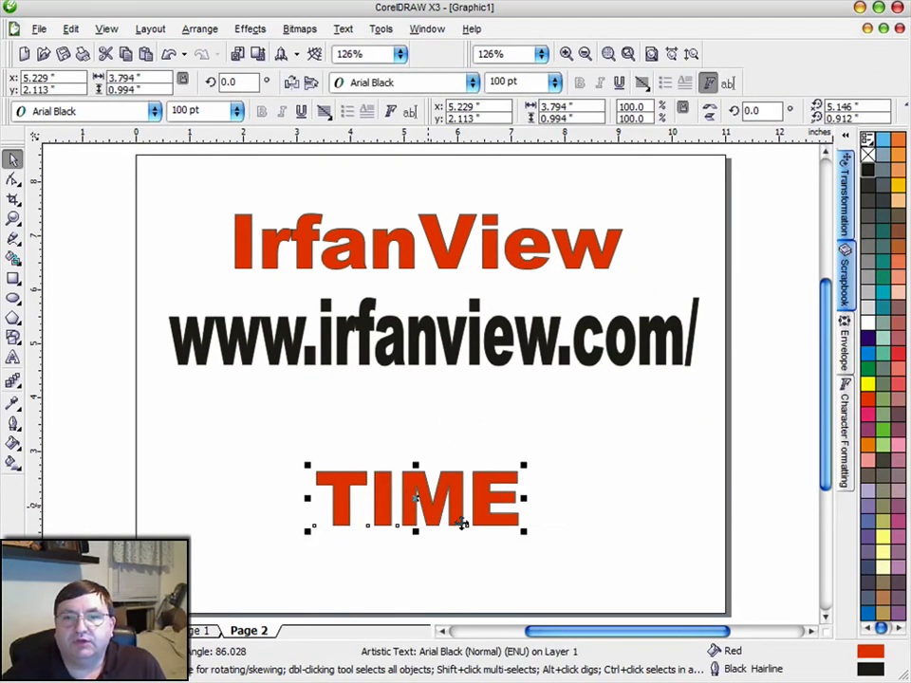
left_click(643, 487)
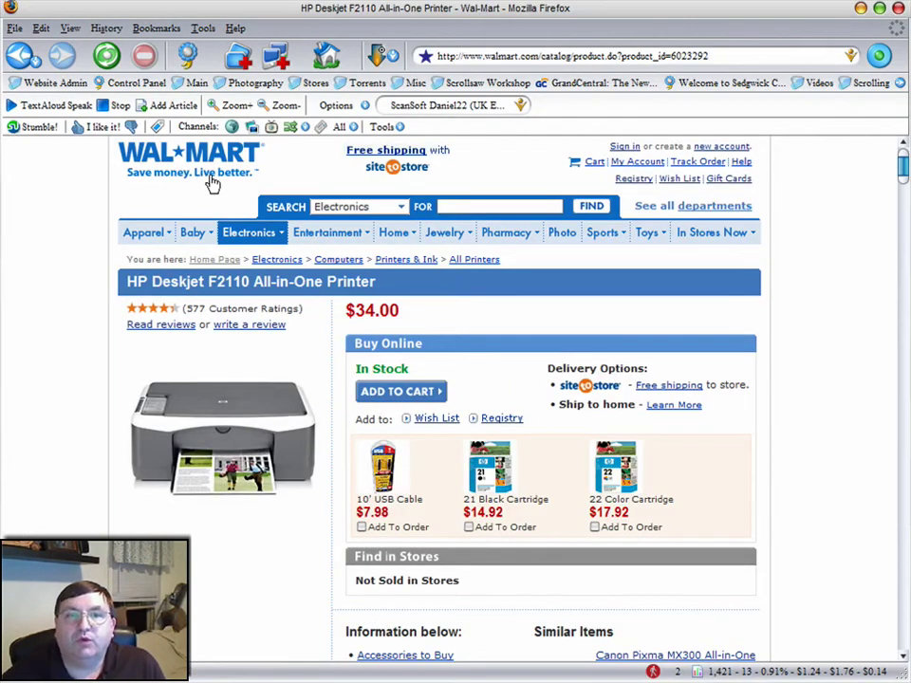
- Open and close the search category list on the Walmart HP Deskjet F2110 page
left_click(359, 206)
left_click(327, 262)
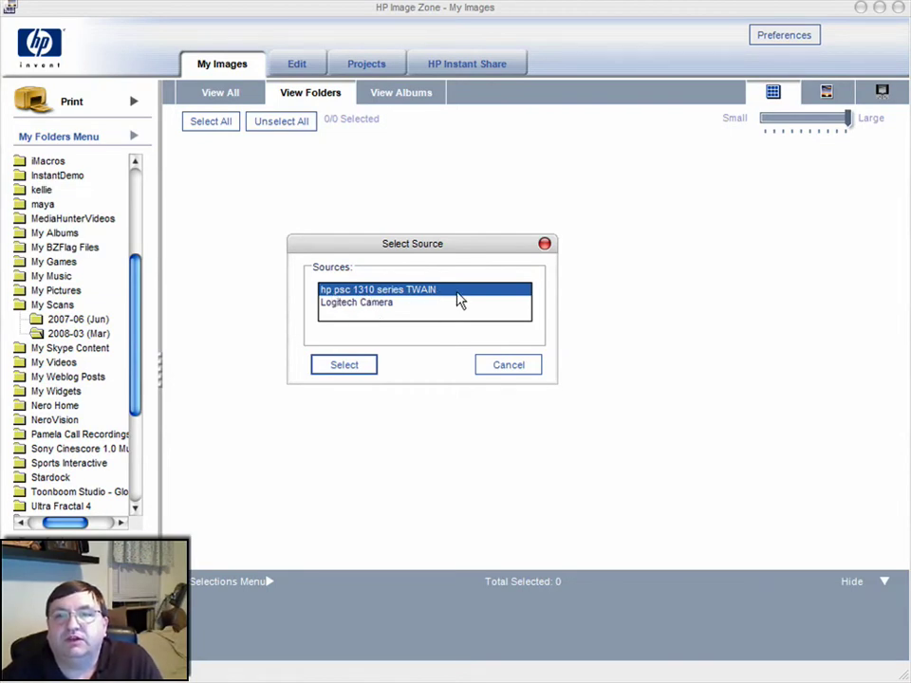
- Use the hp psc 1310 scanner and crop the scan area tightly around ornament 160
left_click(346, 370)
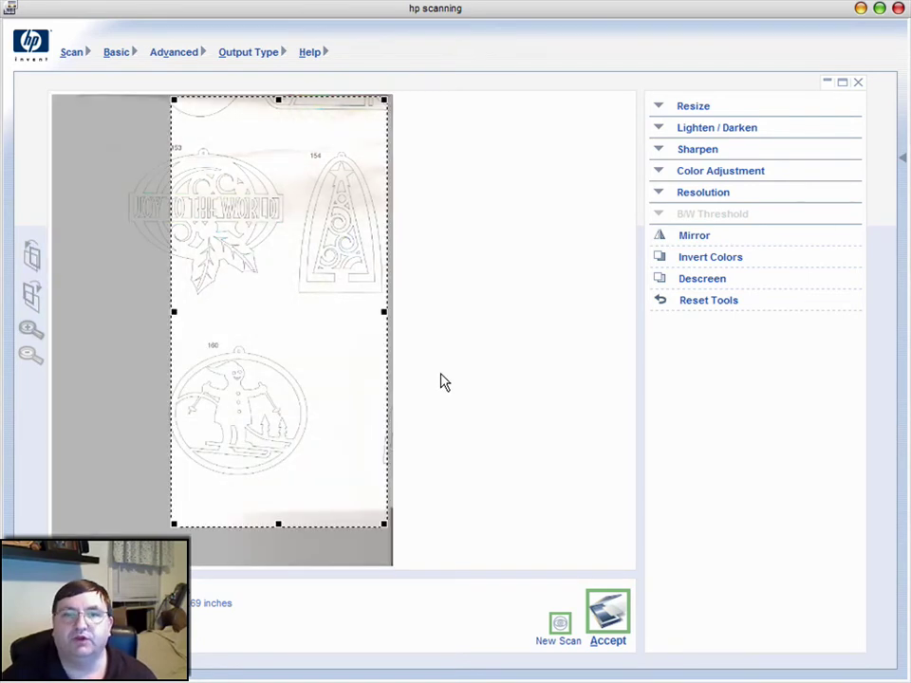
left_click_drag(173, 312, 142, 315)
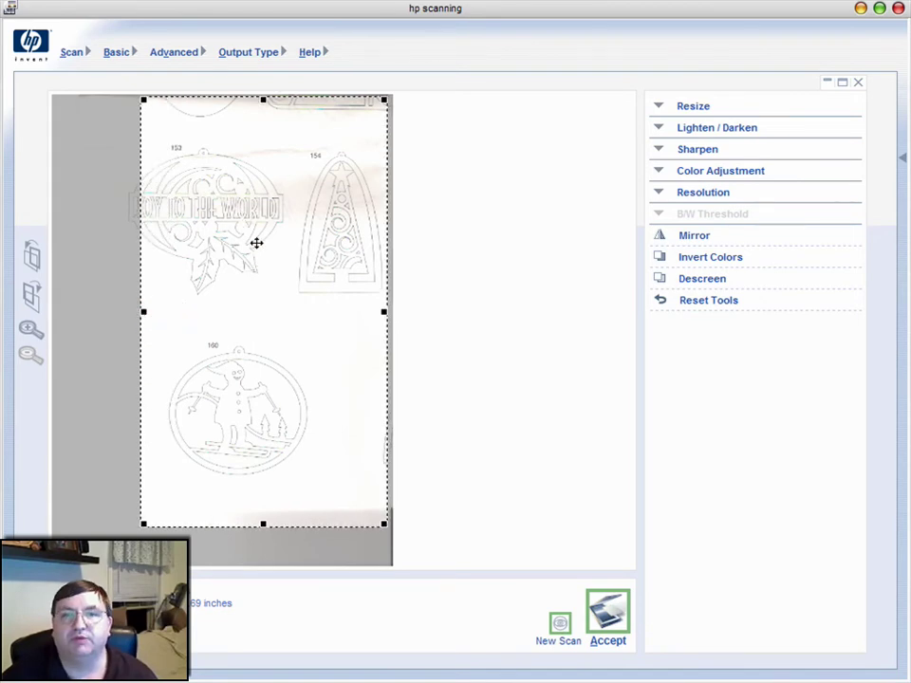
left_click(248, 53)
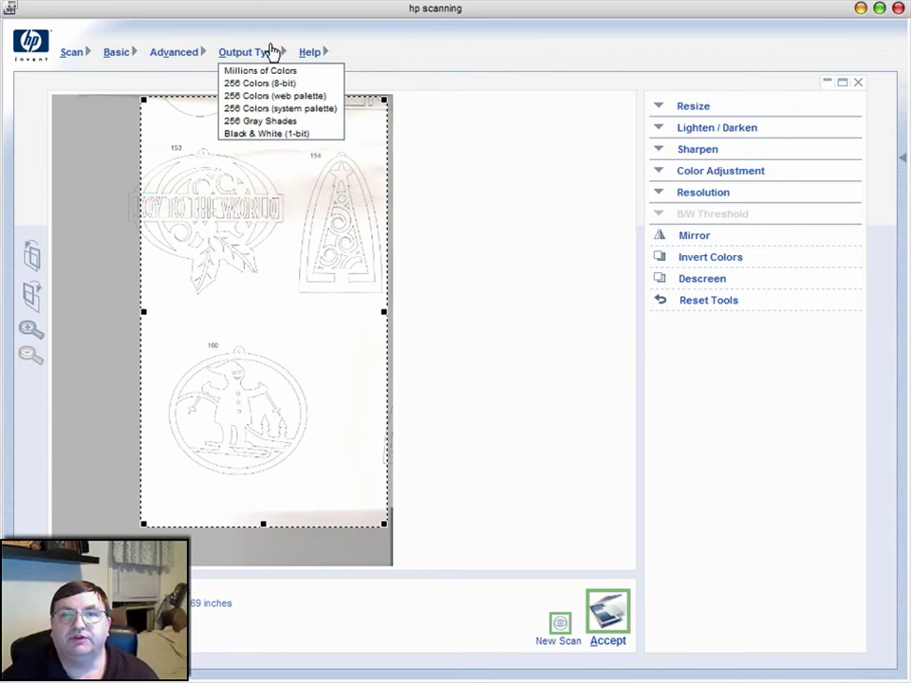
left_click(290, 330)
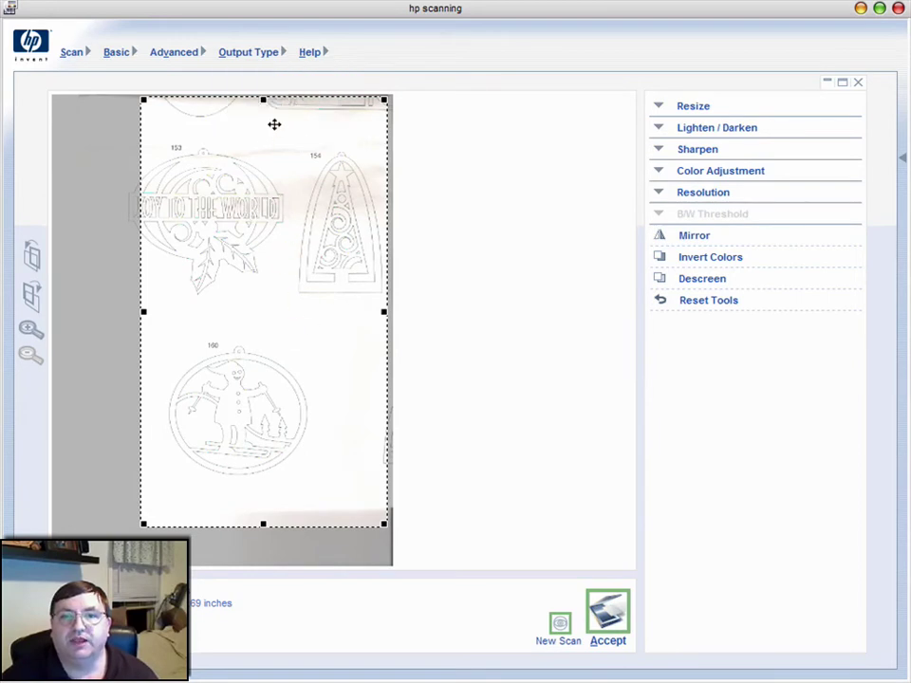
left_click_drag(263, 99, 264, 325)
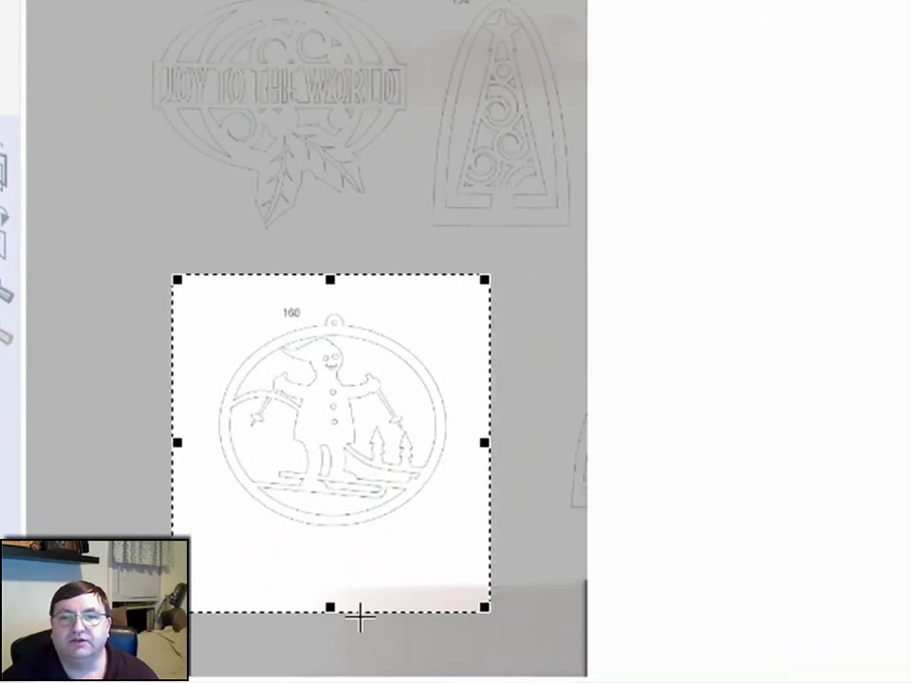
left_click_drag(329, 608, 322, 549)
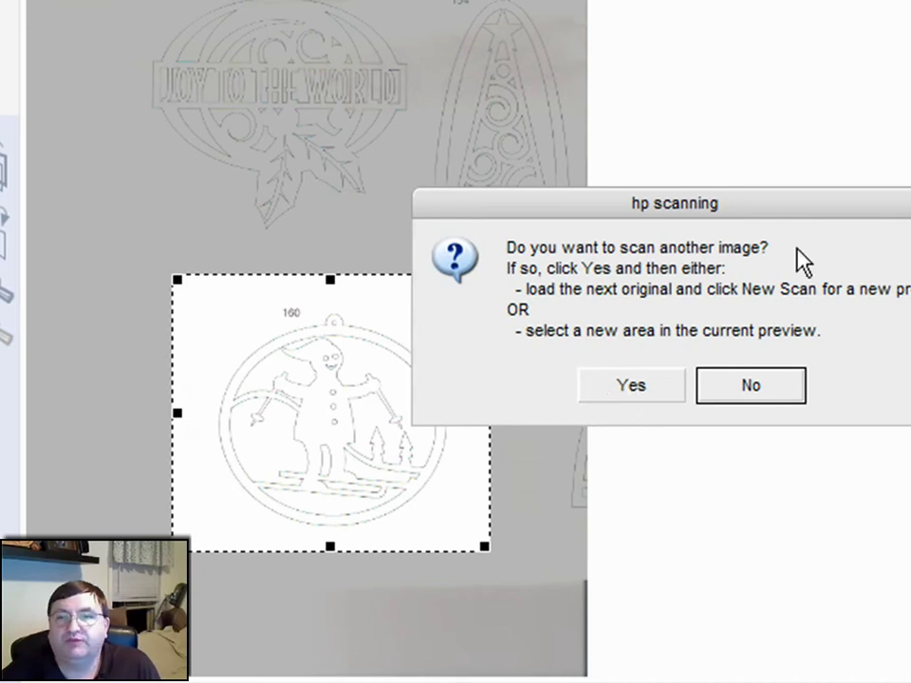
- Scan another image with the selection box moved onto the Joy to the World ornament 153
left_click(656, 389)
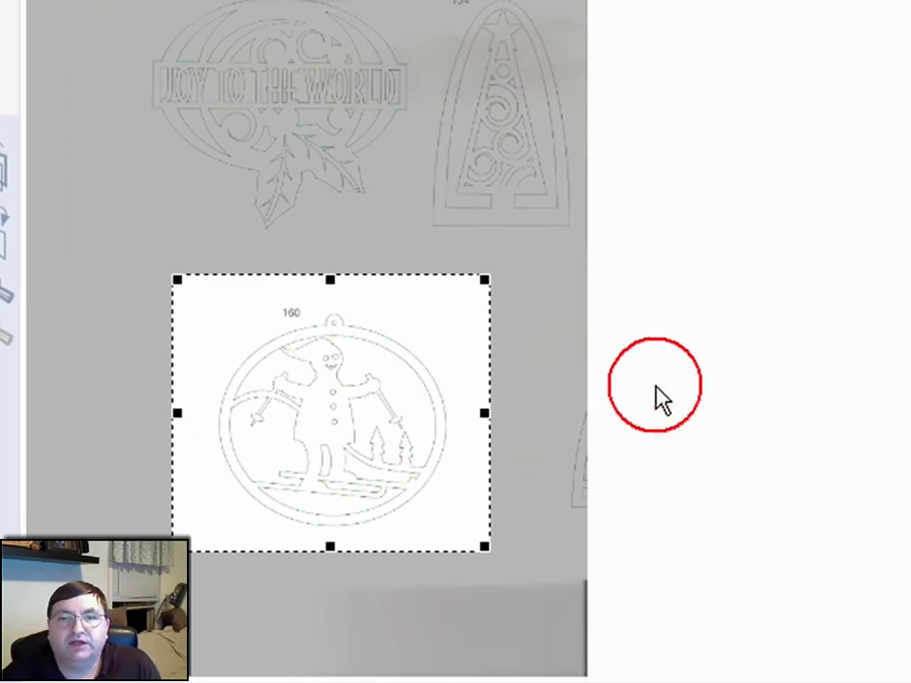
left_click_drag(400, 453, 451, 324)
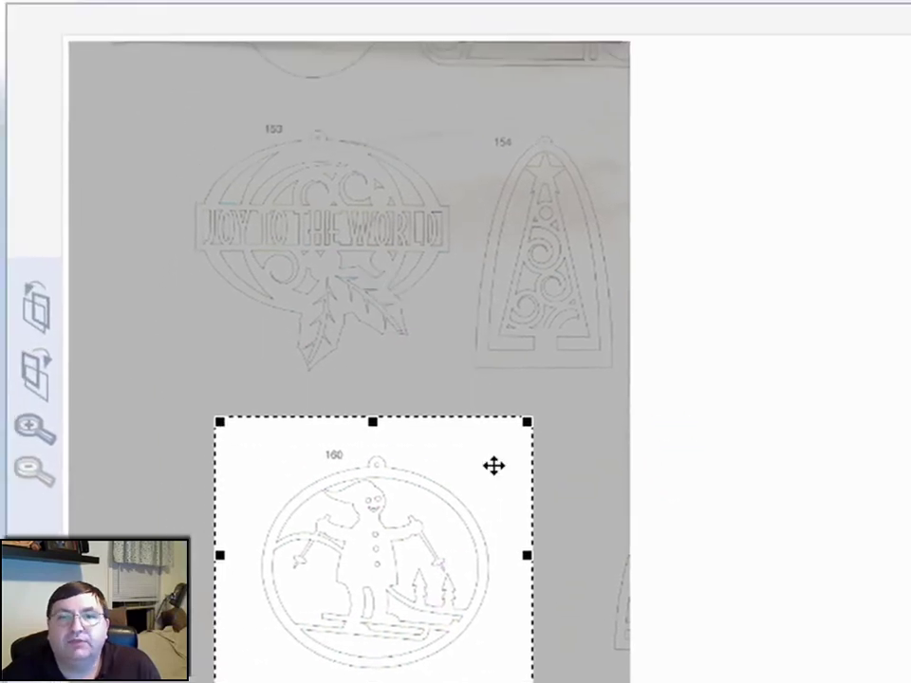
left_click_drag(493, 465, 317, 293)
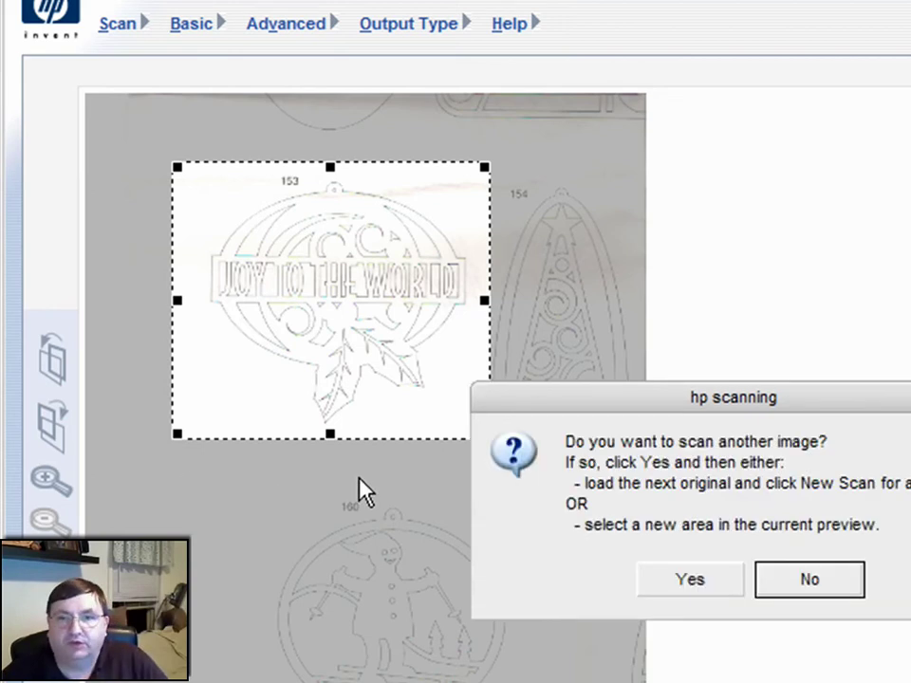
- Answer No to scanning another image and close the prompt
left_click(824, 592)
left_click(805, 596)
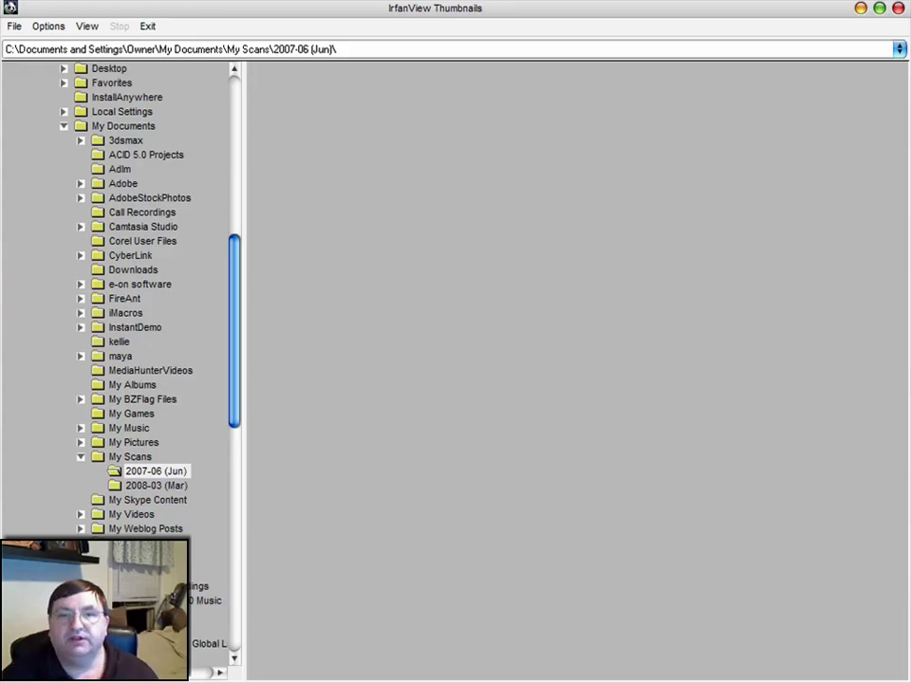
- Open the 2008-03 (Mar) folder and inspect the scan0001.jpg and scan0002.jpg thumbnails
left_click(134, 486)
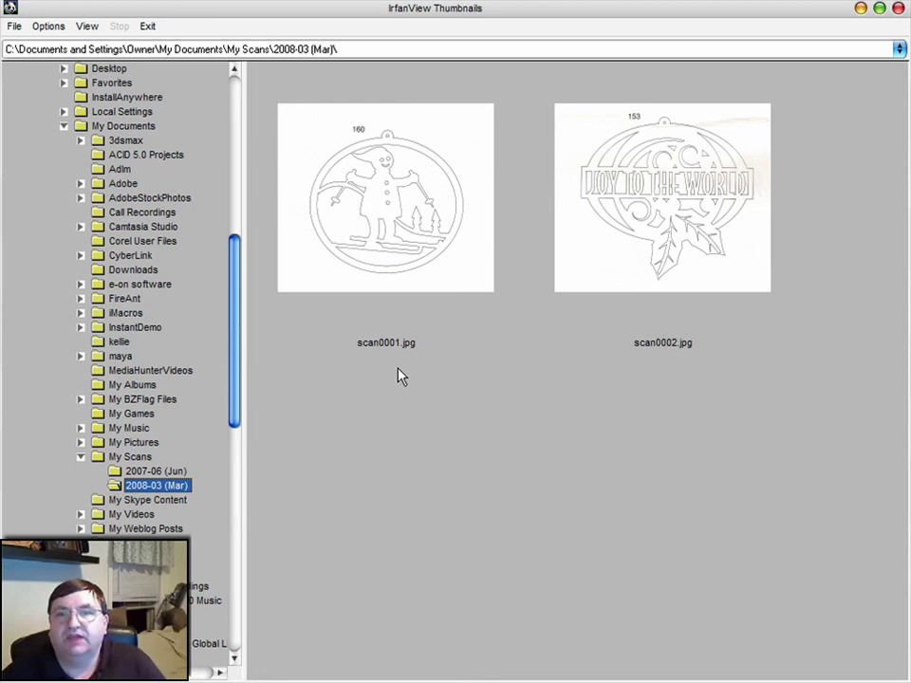
left_click(379, 224)
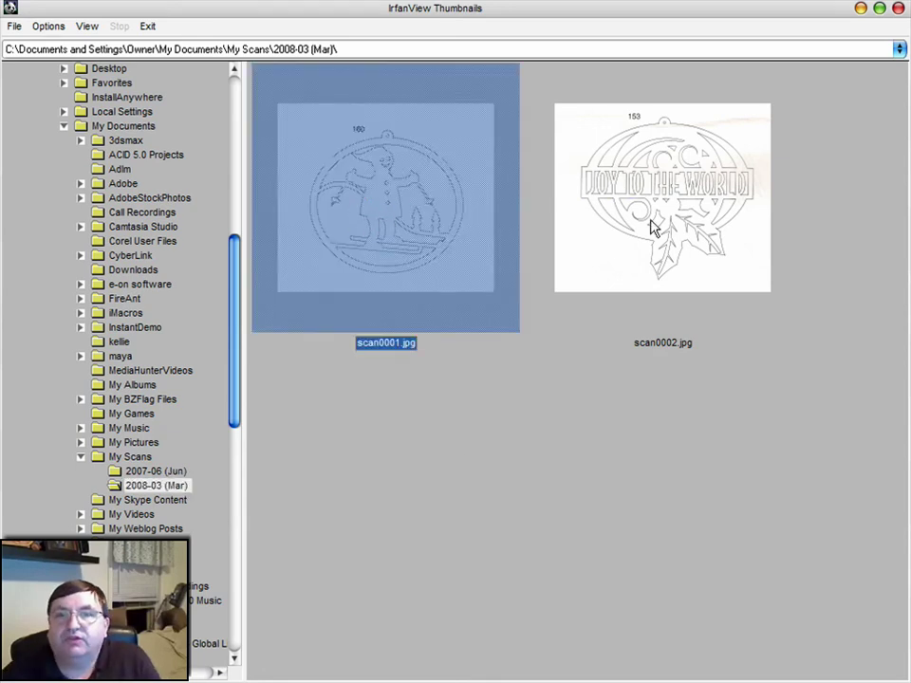
left_click(652, 224)
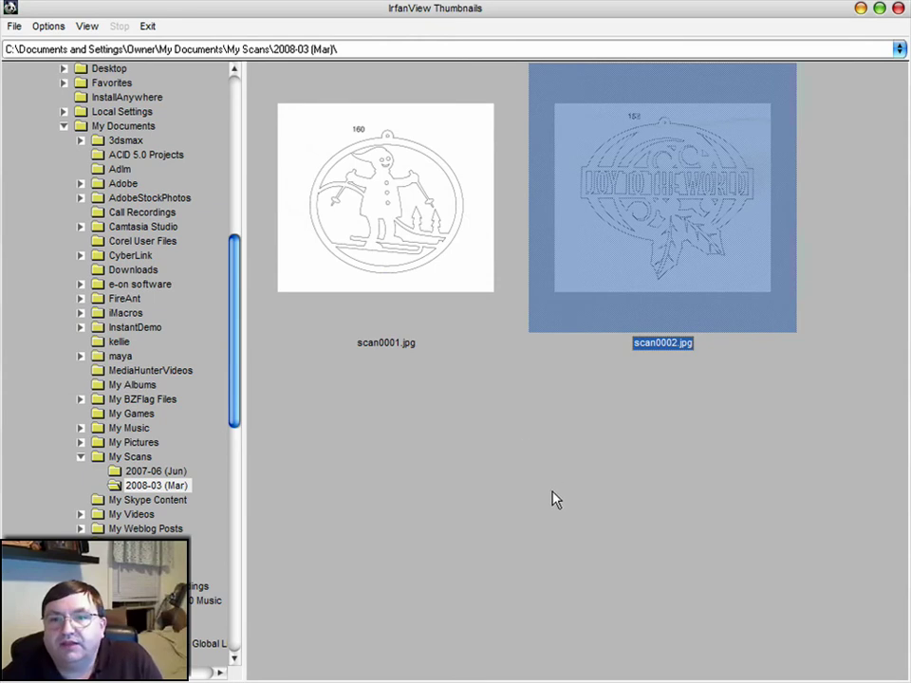
right_click(381, 224)
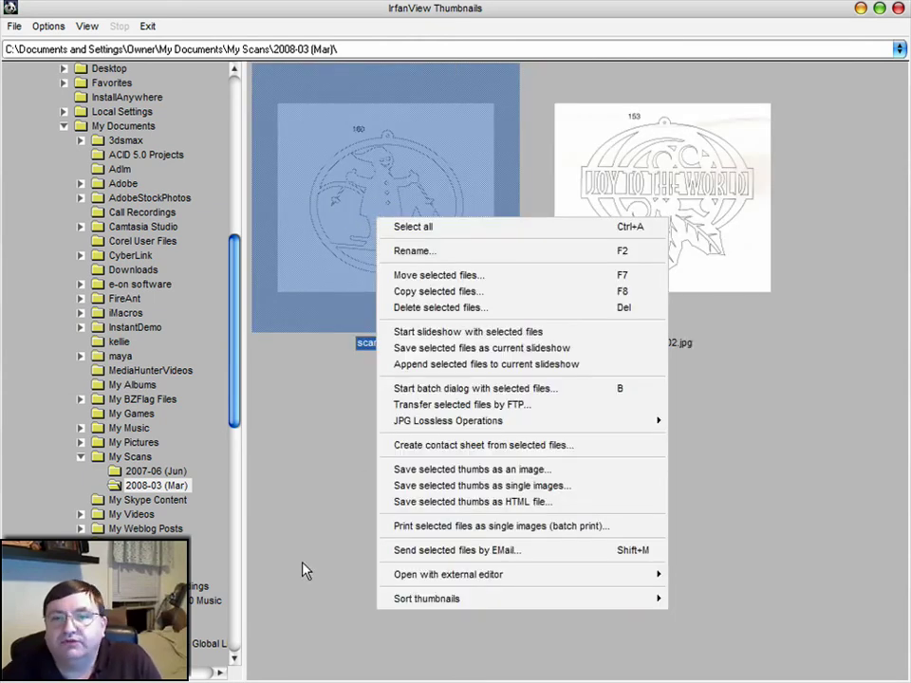
left_click(317, 519)
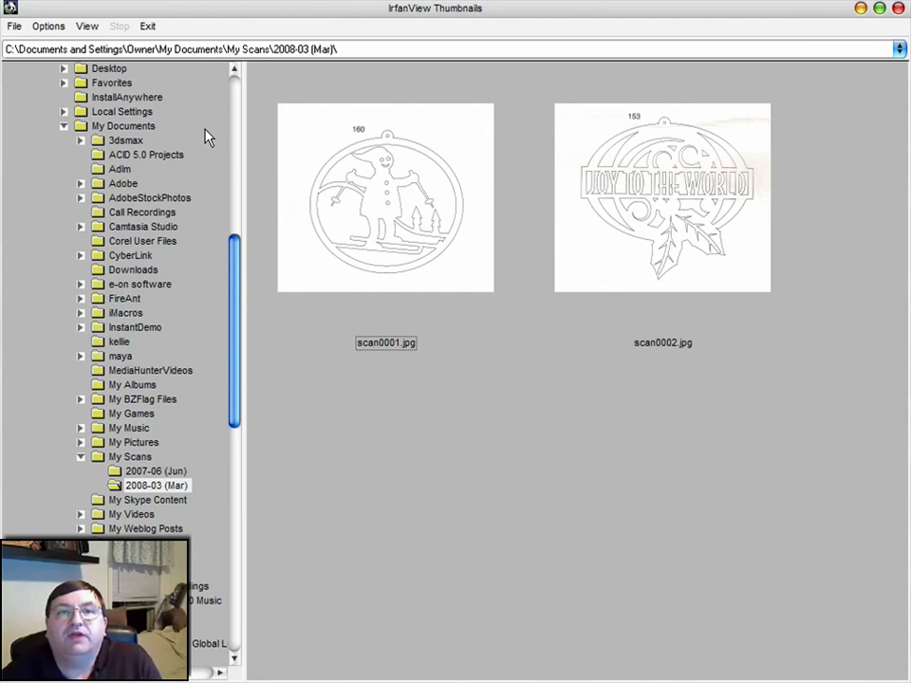
left_click(84, 28)
mouse_move(49, 29)
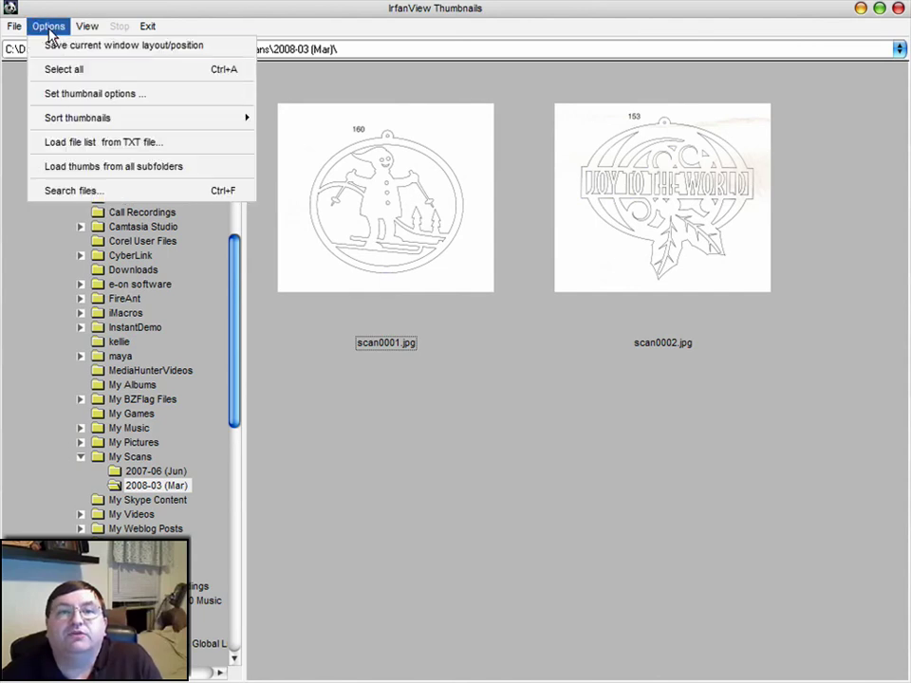
left_click(47, 91)
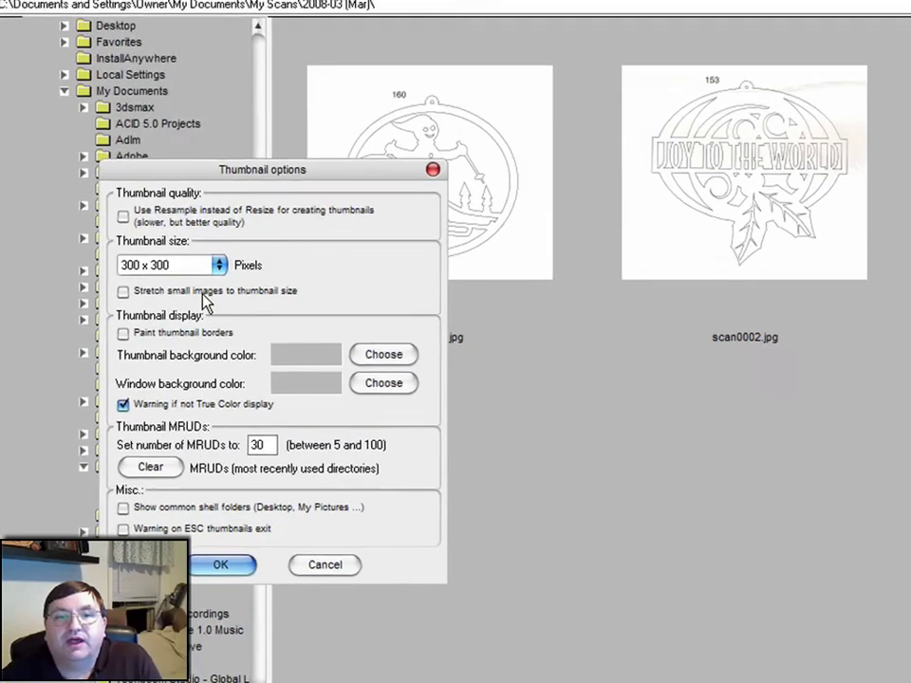
left_click(218, 279)
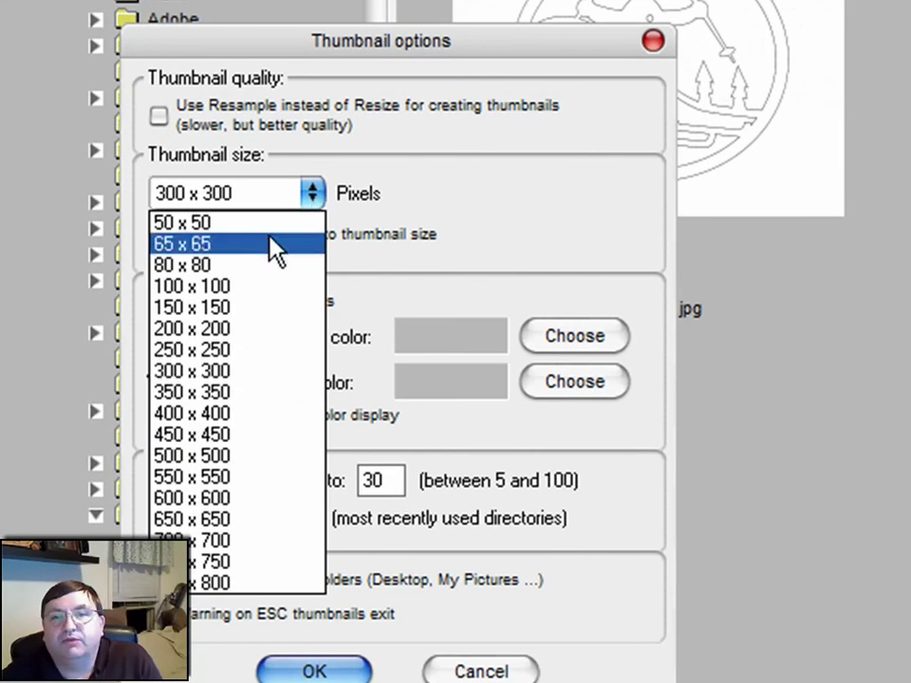
left_click(271, 222)
key("Return")
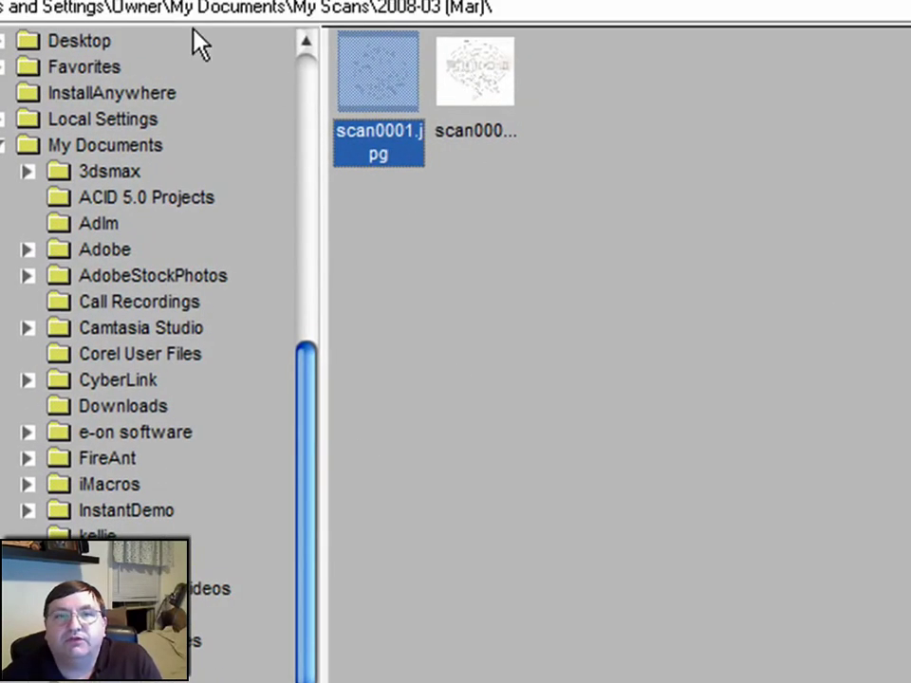
left_click(19, 0)
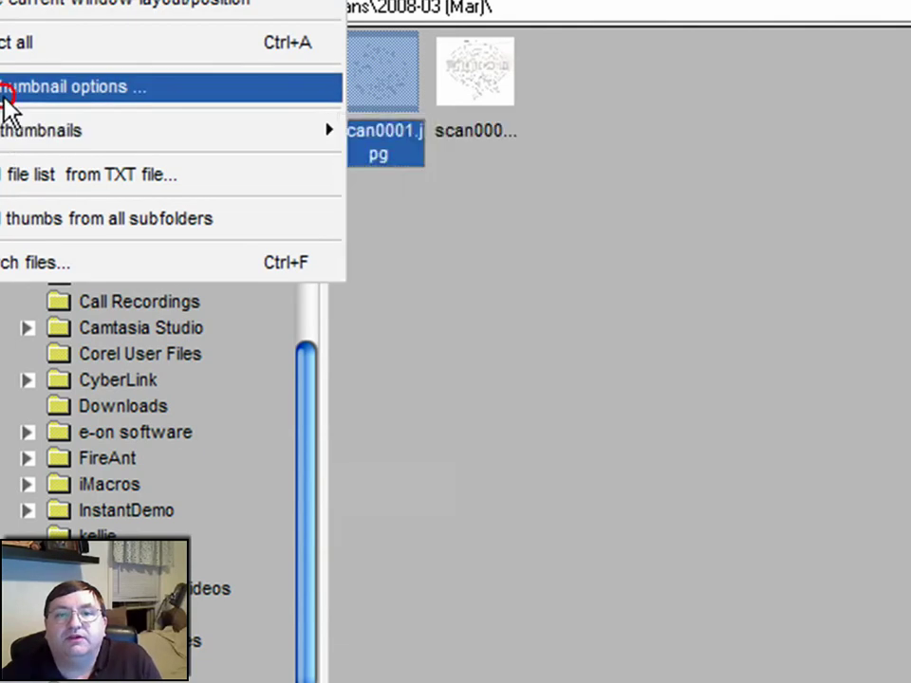
left_click(7, 87)
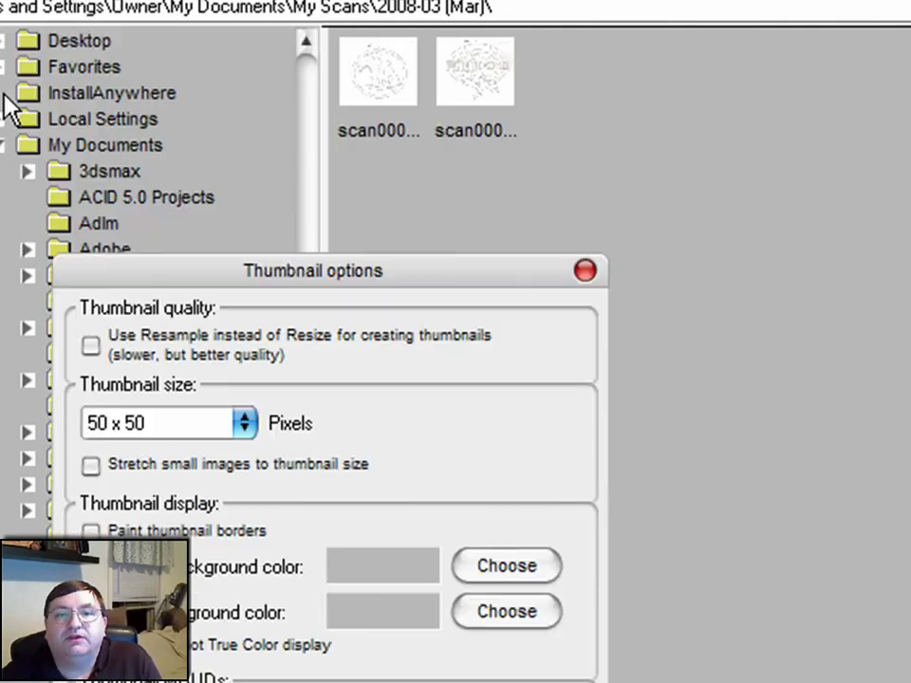
left_click(246, 424)
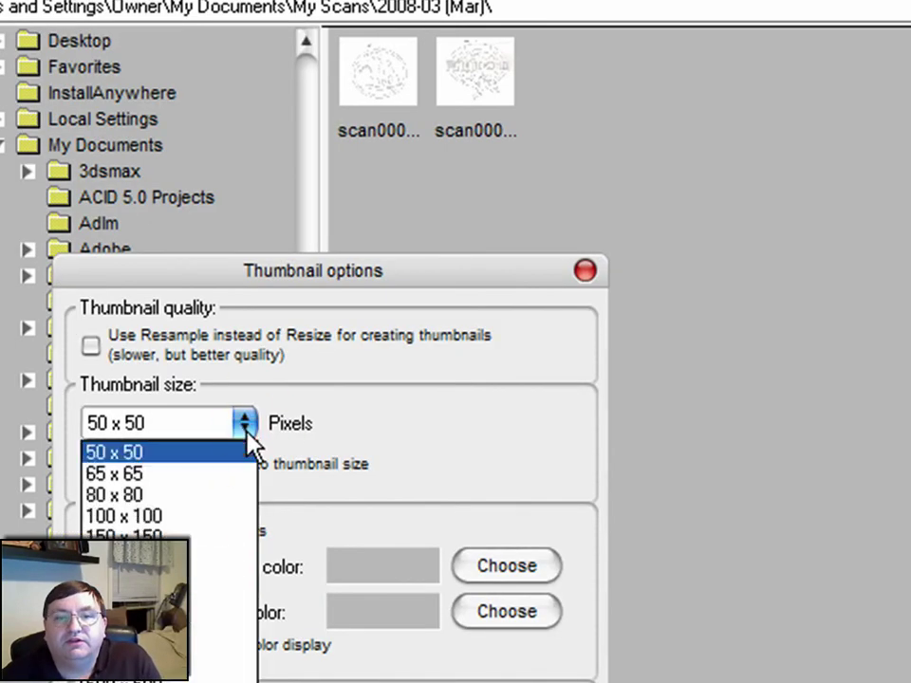
left_click(194, 601)
left_click(275, 682)
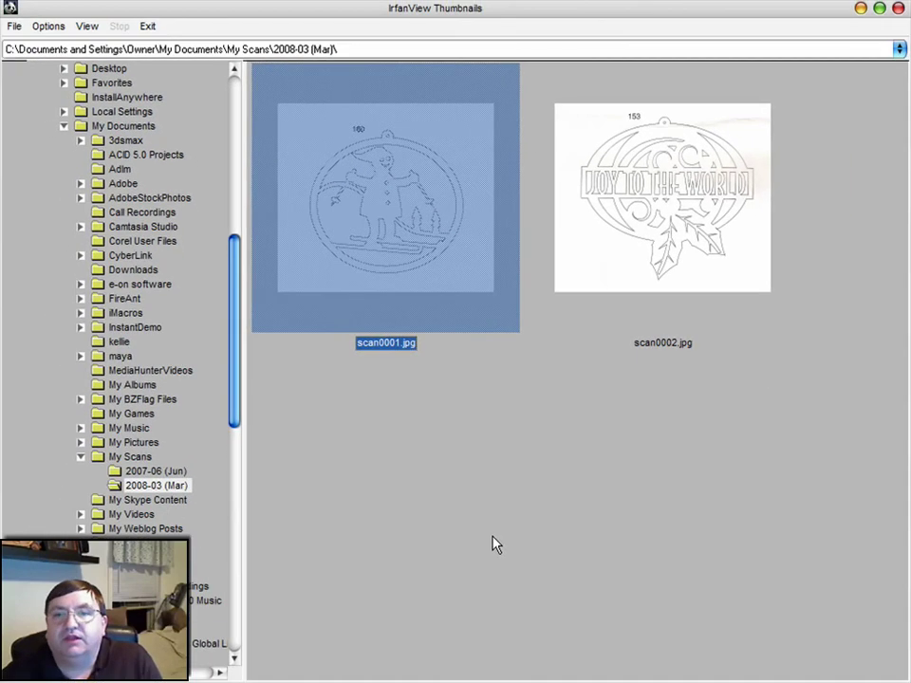
left_click(496, 483)
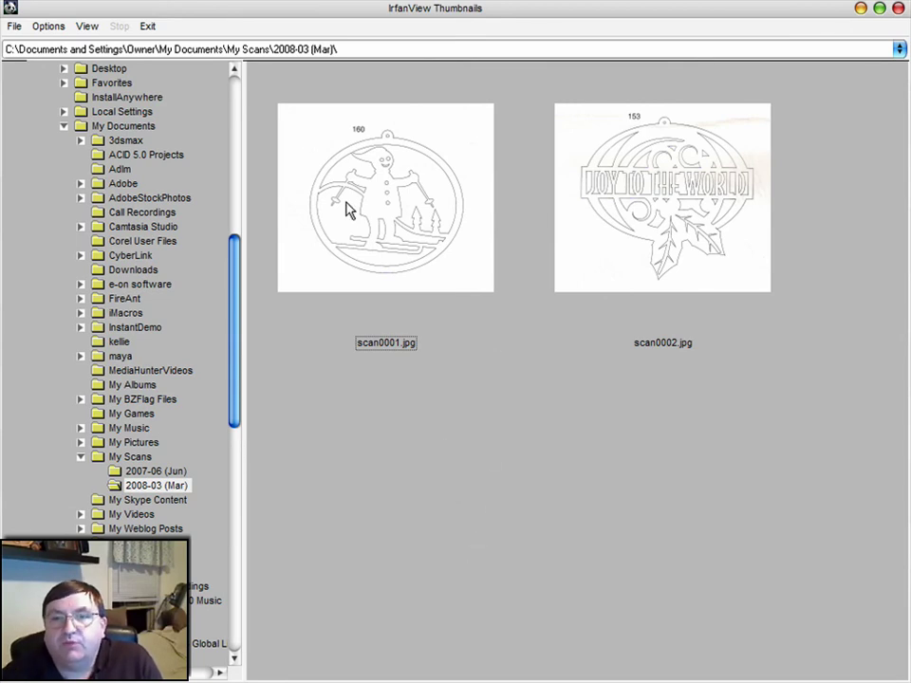
left_click(375, 173)
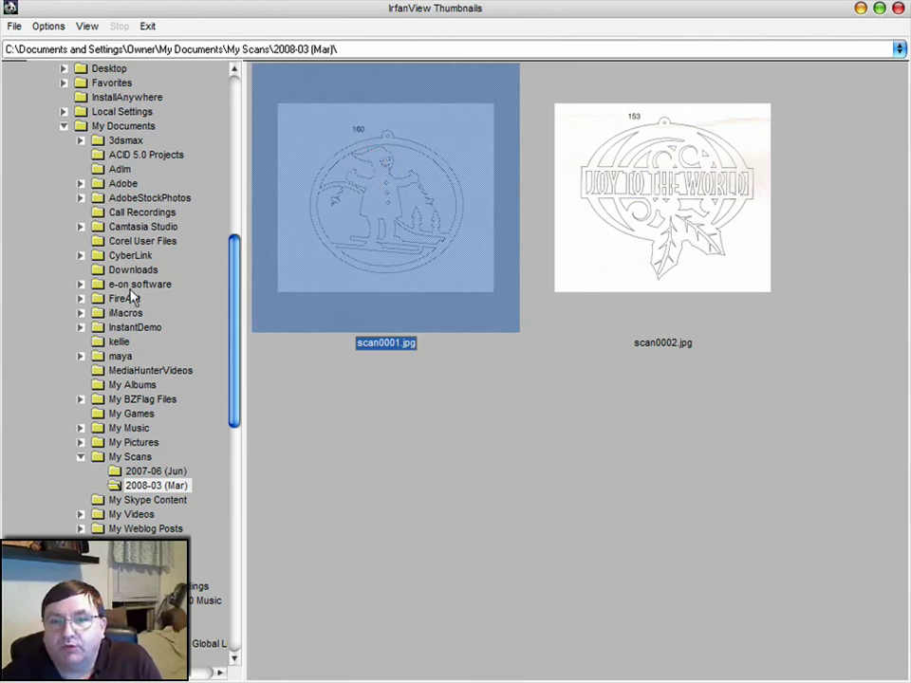